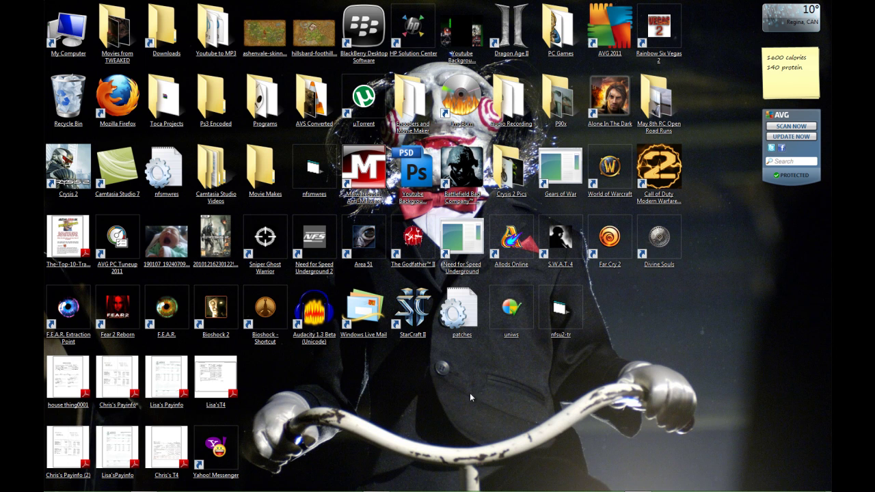
Move the Need for Speed Underground and Need for Speed Underground 2 shortcuts to the empty desktop area below the StarCraft II and patches icons
mouse_move(149, 487)
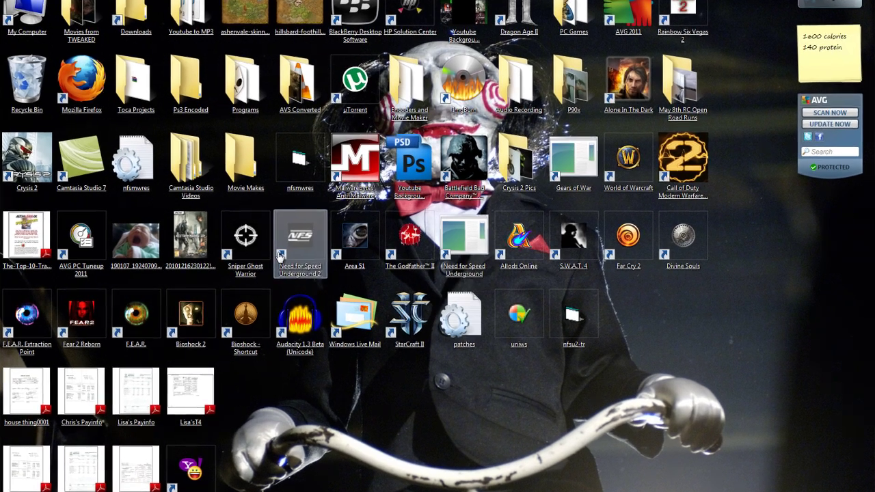
left_click_drag(462, 238, 463, 391)
left_click_drag(300, 239, 410, 393)
left_click(348, 454)
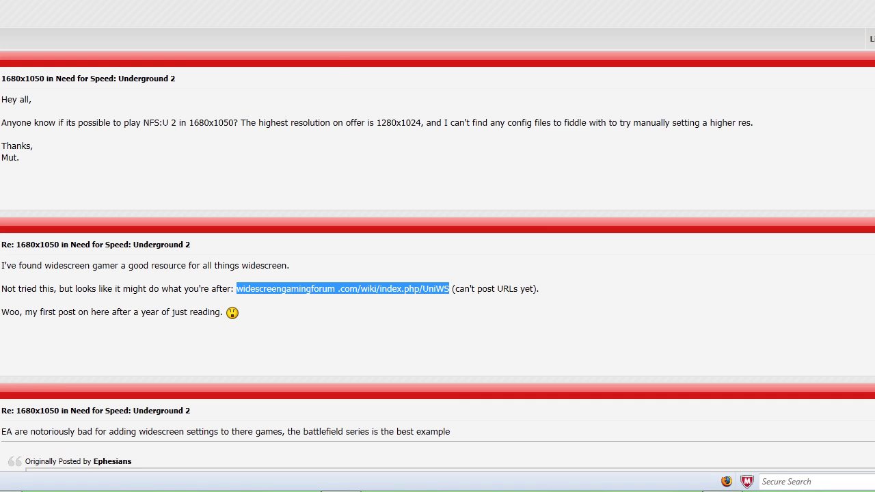
Open the page widescreengamingforum.com/wiki/index.php/UniWS that is mentioned in the second forum post
left_click(408, 183)
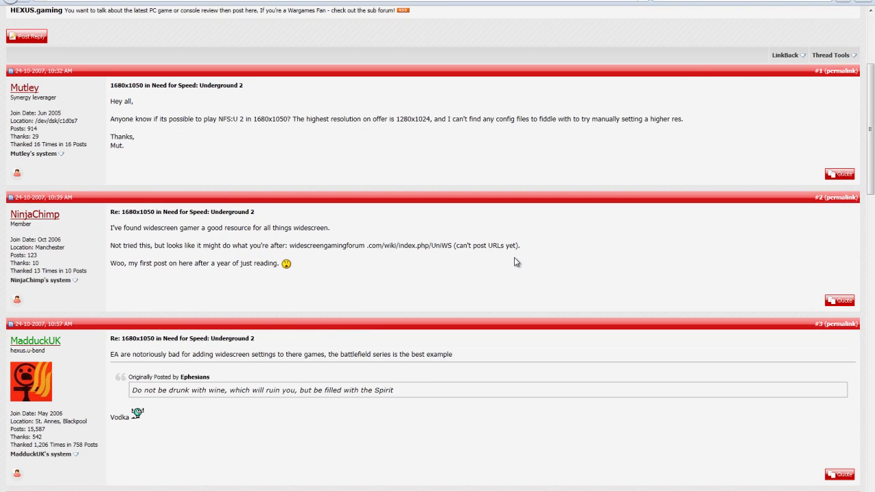
scroll(516, 262, "up", 2)
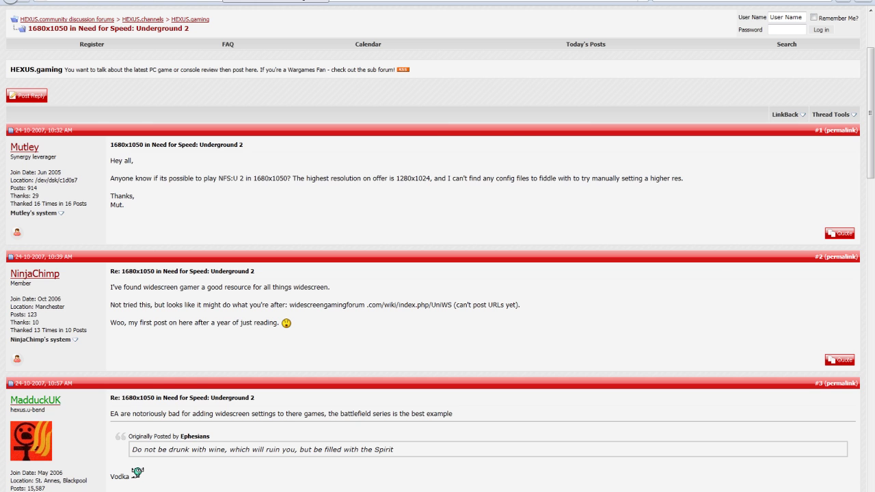
key("Return")
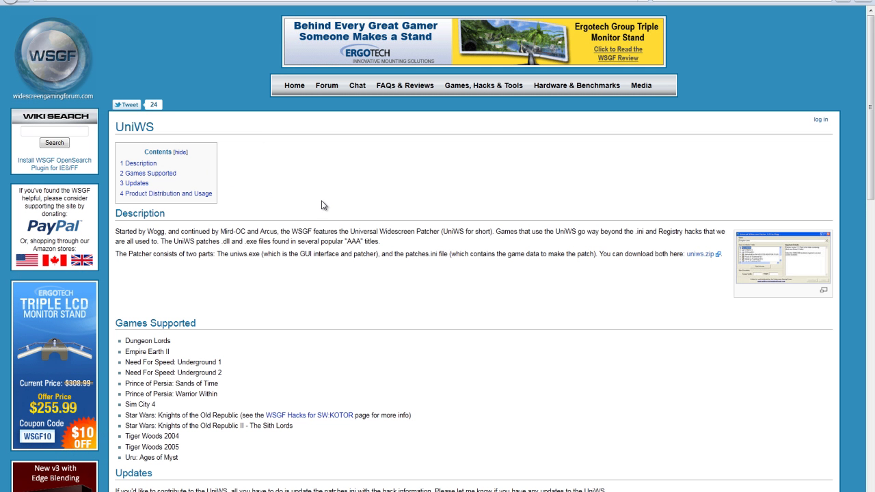
Save uniws.zip from the download link in the UniWS page's description, and clear and close the list of downloads
scroll(419, 267, "down", 2)
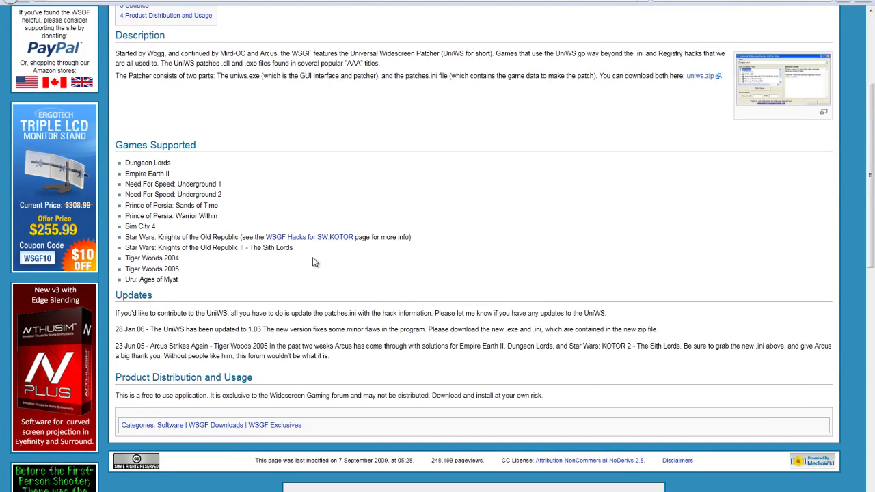
scroll(313, 262, "down", 2)
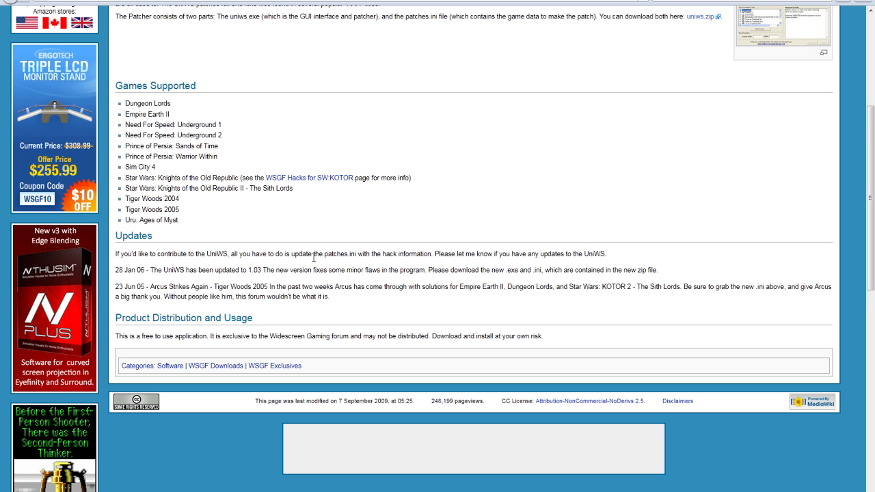
scroll(314, 257, "up", 4)
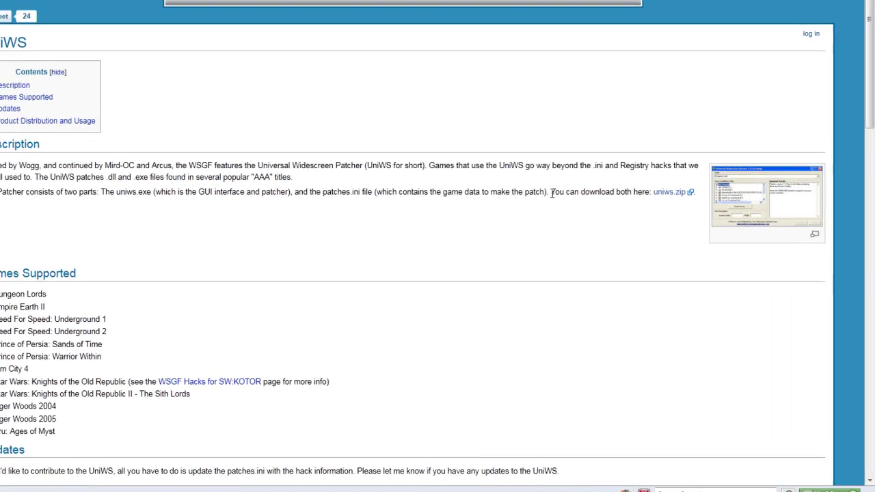
left_click_drag(599, 254, 664, 252)
left_click_drag(599, 142, 676, 145)
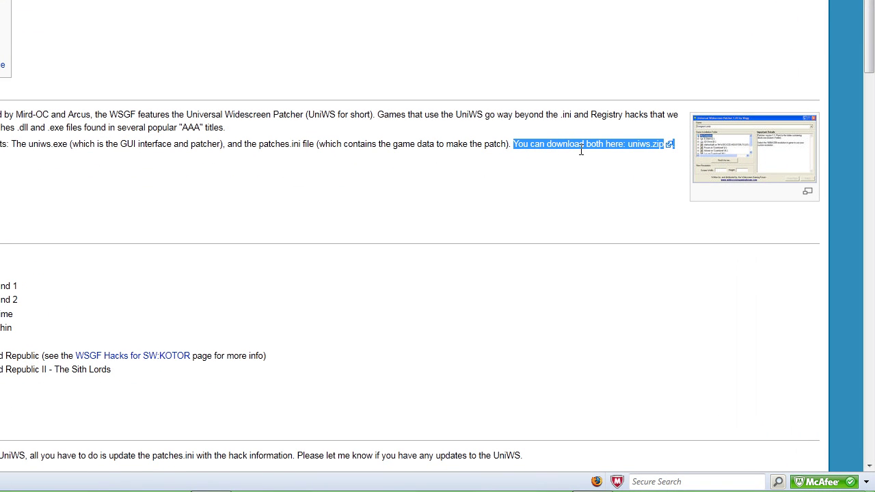
left_click(631, 170)
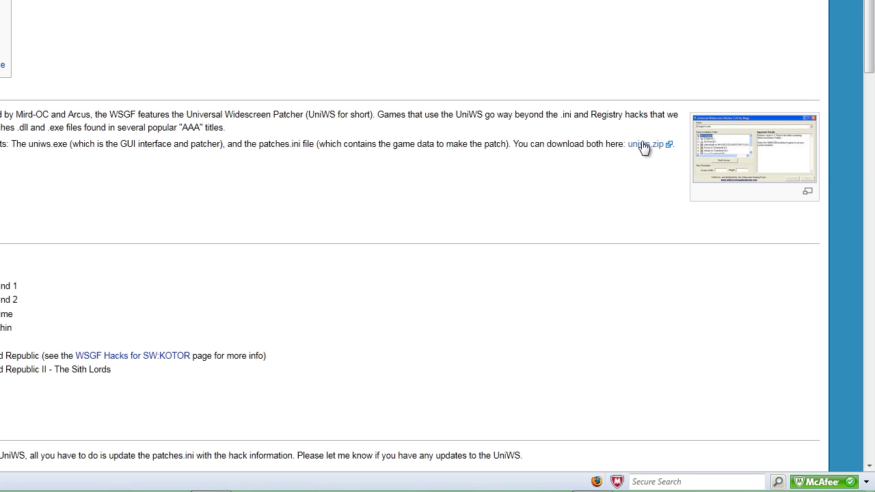
left_click(642, 147)
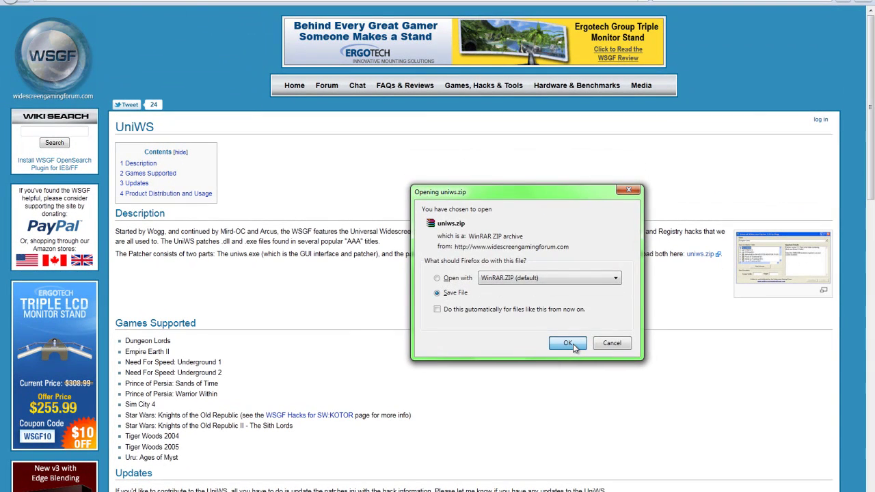
left_click(568, 344)
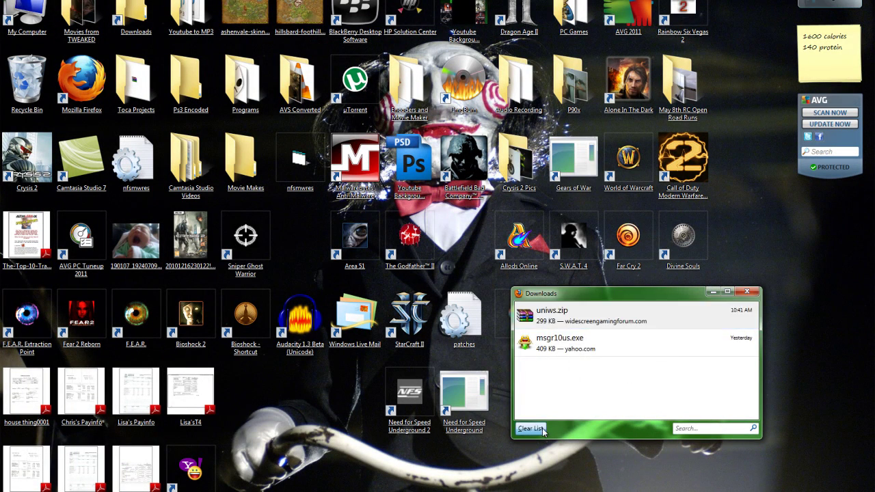
left_click(531, 429)
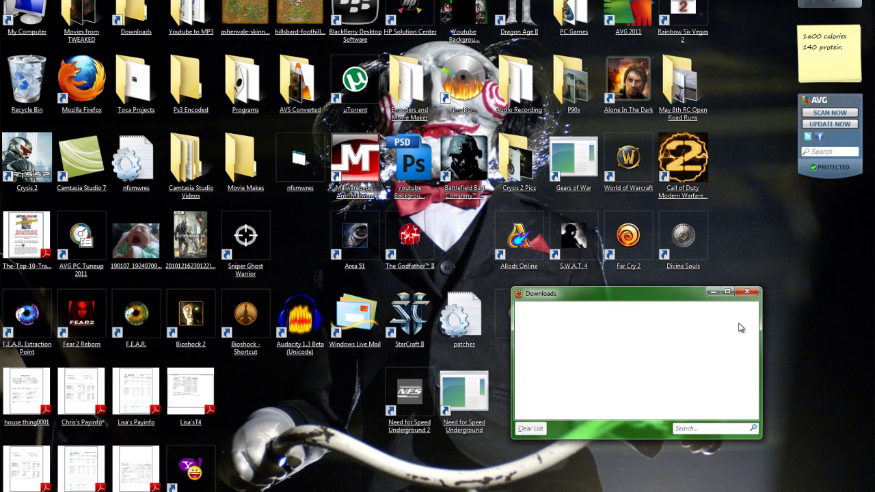
left_click(747, 293)
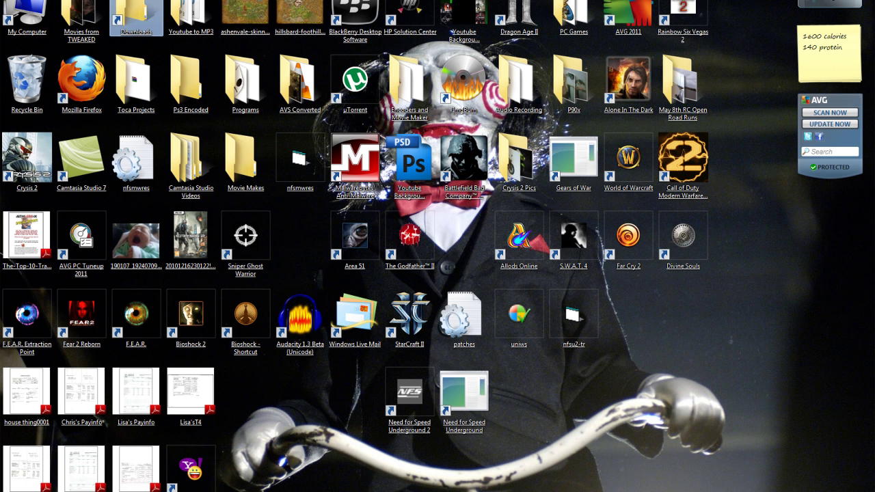
Check the extraction options for the uniws archive in the Downloads folder, and close the folder
double_click(137, 20)
left_click(567, 57)
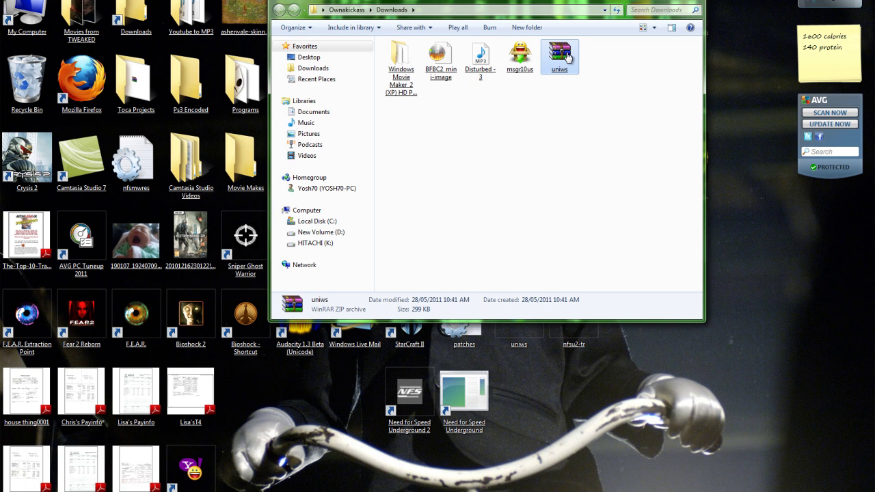
right_click(568, 55)
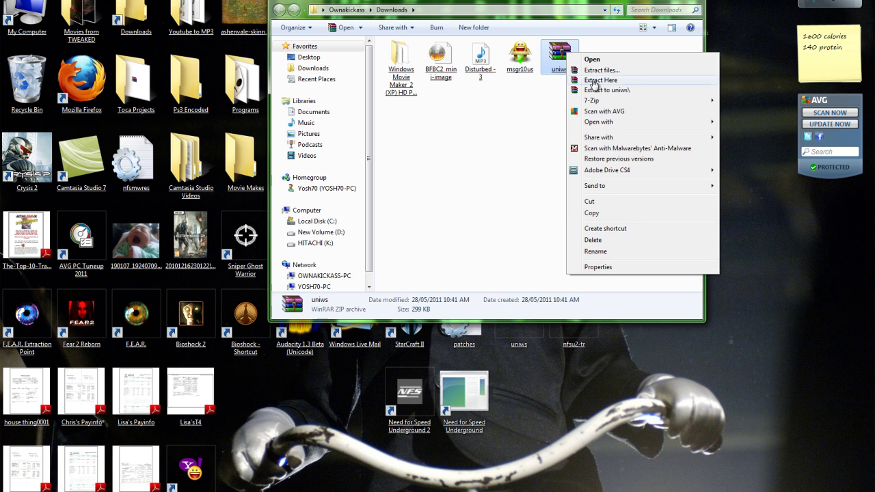
left_click(533, 112)
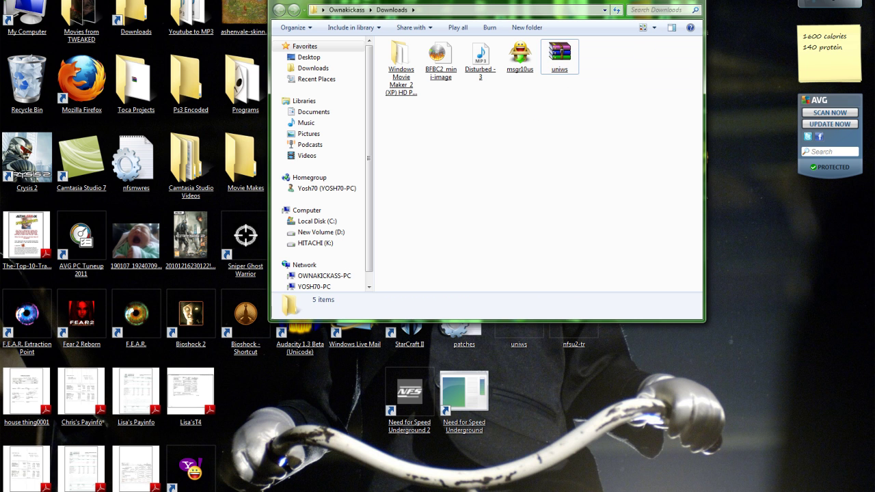
key("alt+F4")
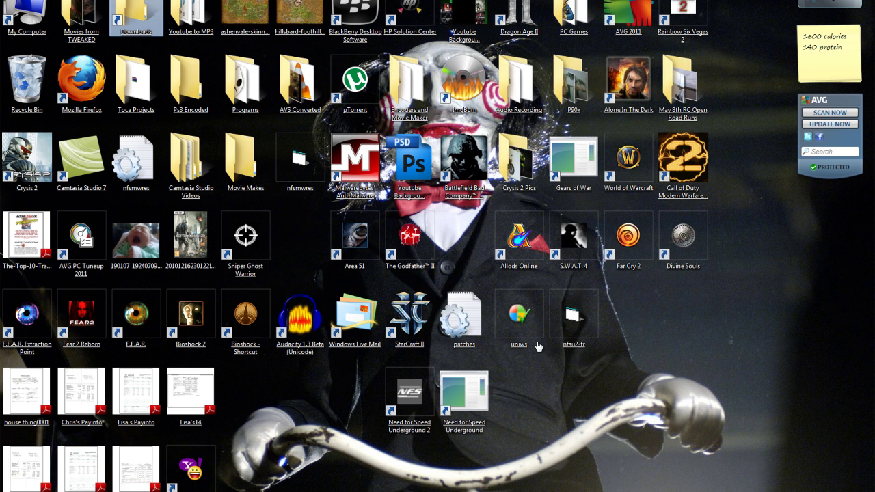
Launch the uniws program from the desktop and choose Need for Speed: Underground as the game to patch
left_click(535, 334)
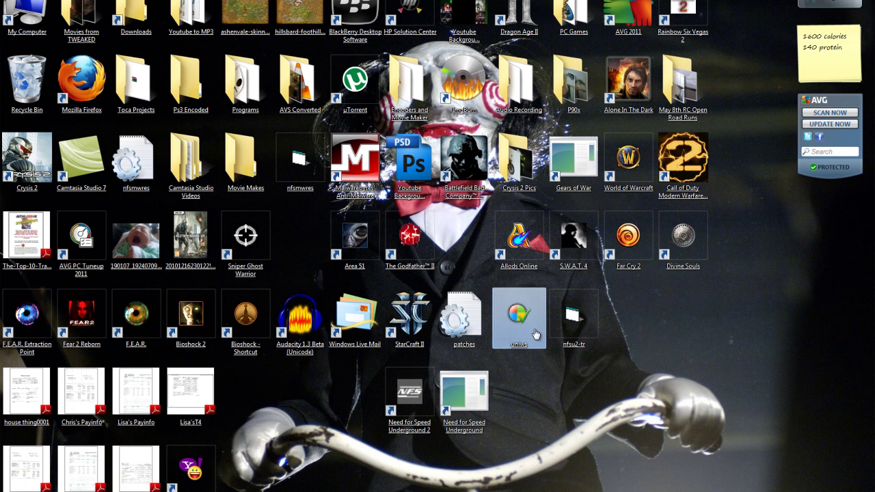
left_click(456, 317)
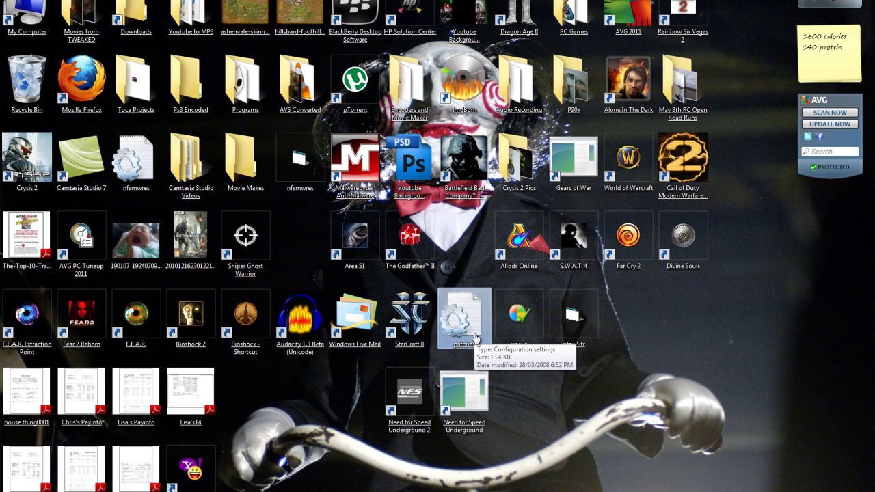
left_click(525, 334)
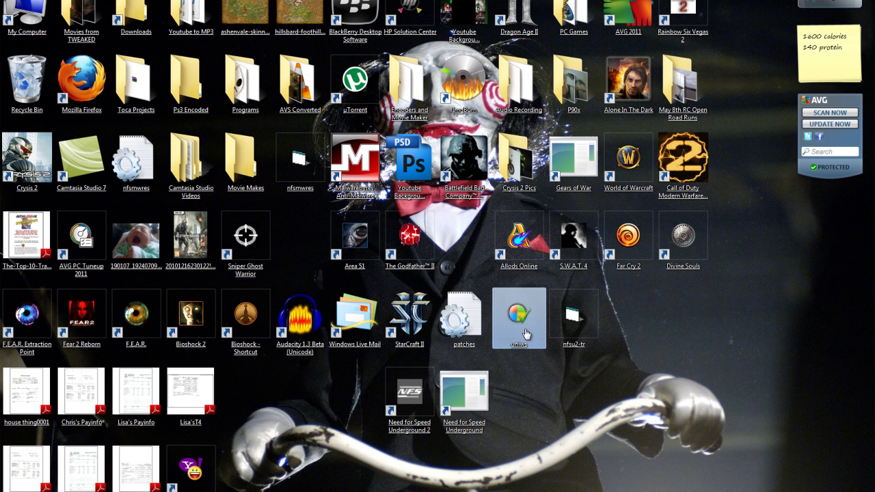
double_click(526, 334)
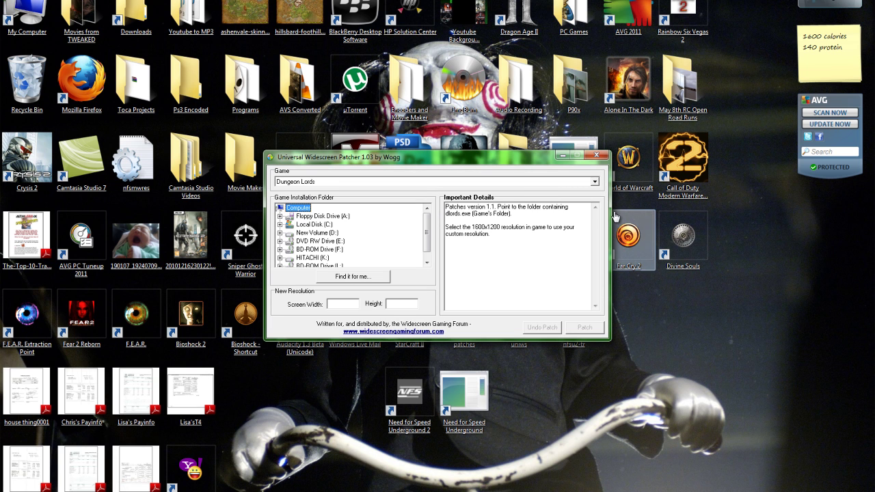
left_click(595, 182)
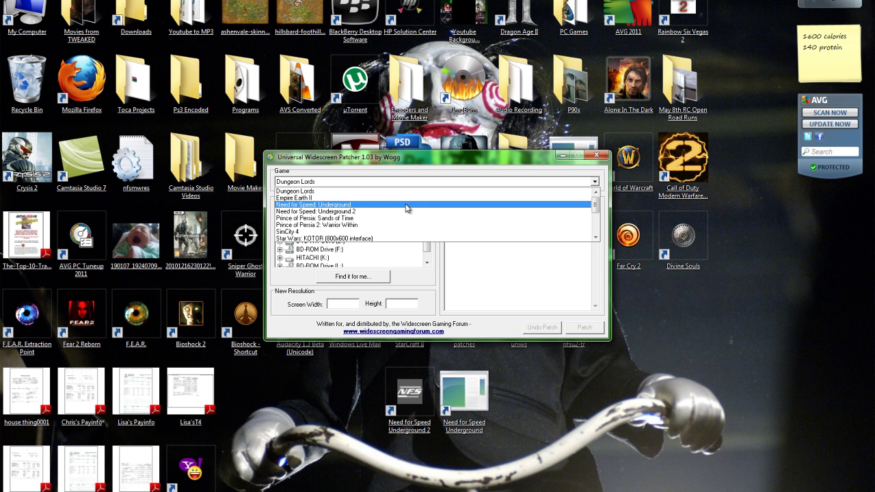
left_click(340, 205)
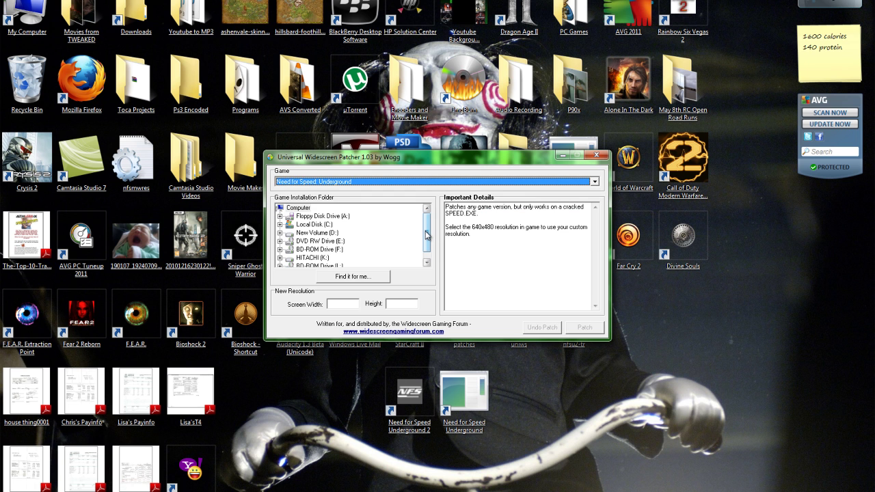
Select the NFS UG folder on New Volume (D:) as the game installation folder, and close the patcher
scroll(429, 237, "down", 1)
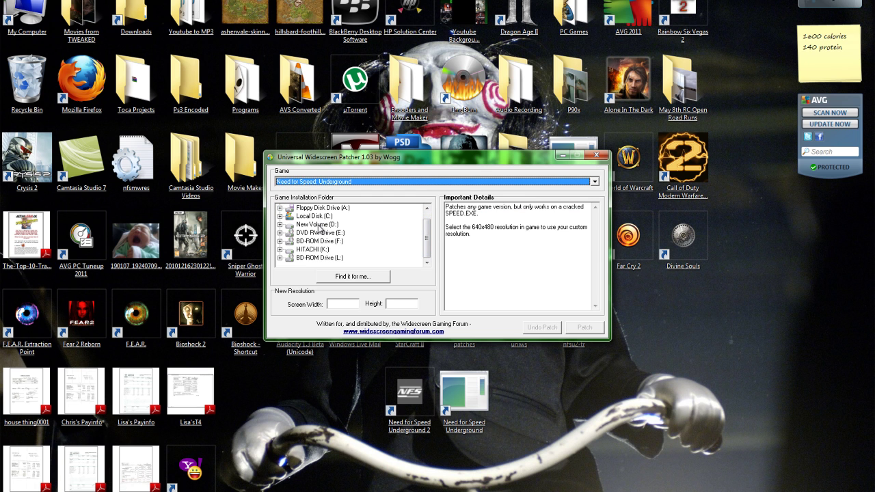
double_click(319, 226)
scroll(425, 229, "down", 1)
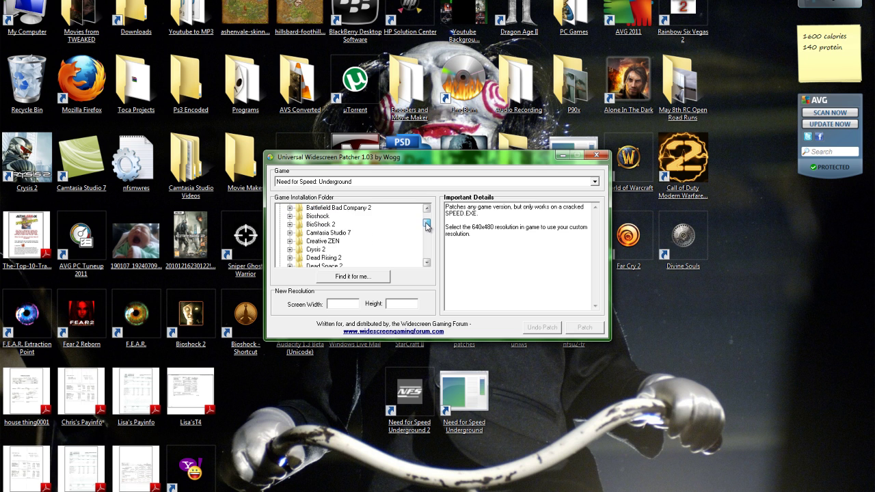
left_click_drag(426, 225, 426, 240)
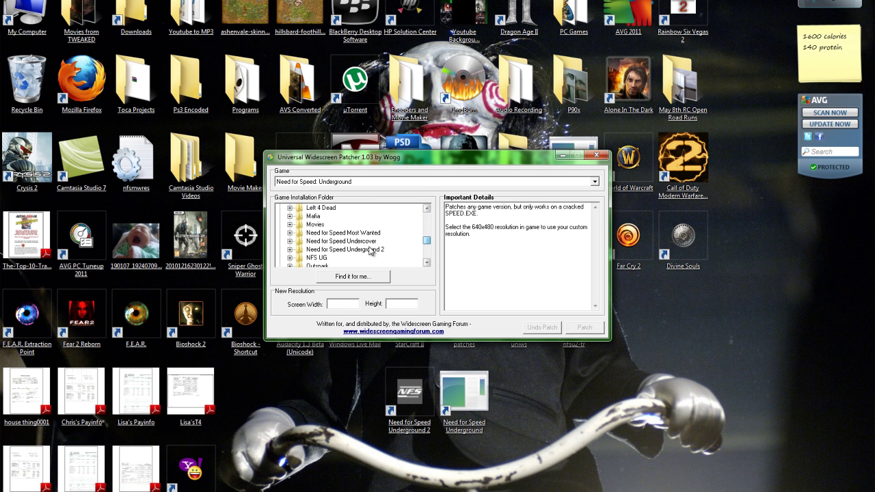
left_click(323, 258)
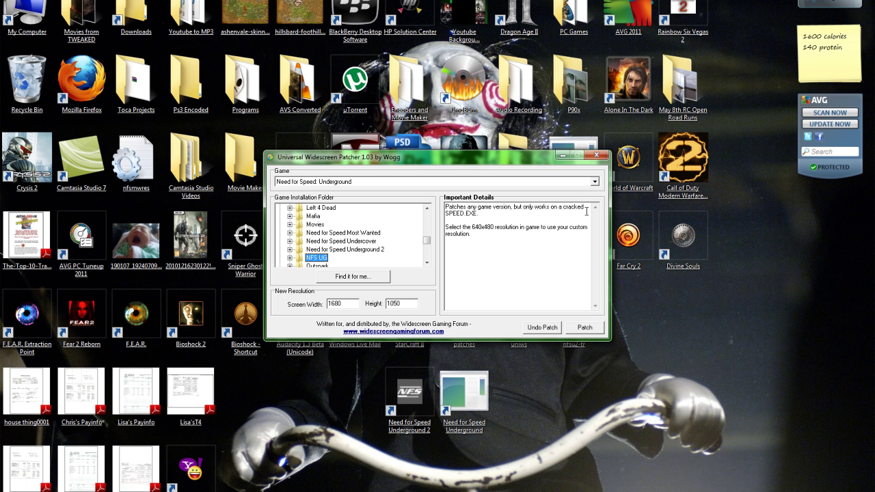
left_click(597, 159)
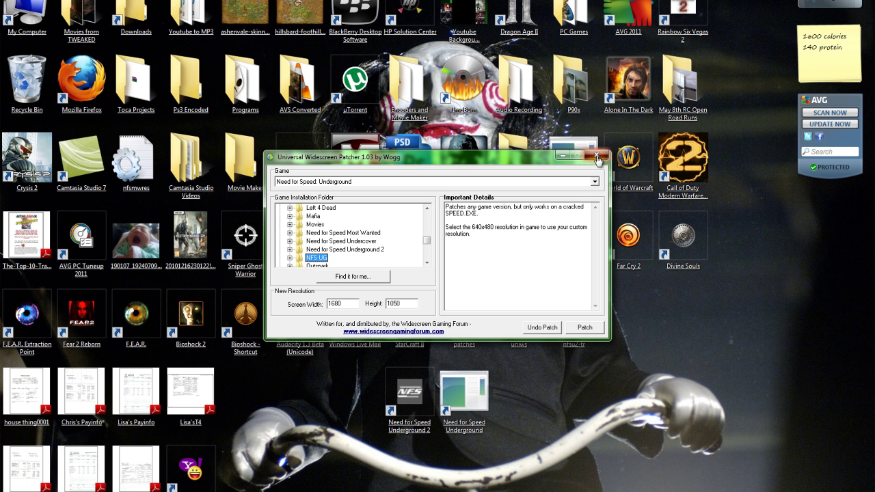
Move the two Need for Speed Underground shortcuts back to their original places in the fourth icon row of the desktop
left_click_drag(466, 385, 462, 236)
left_click_drag(409, 397, 314, 233)
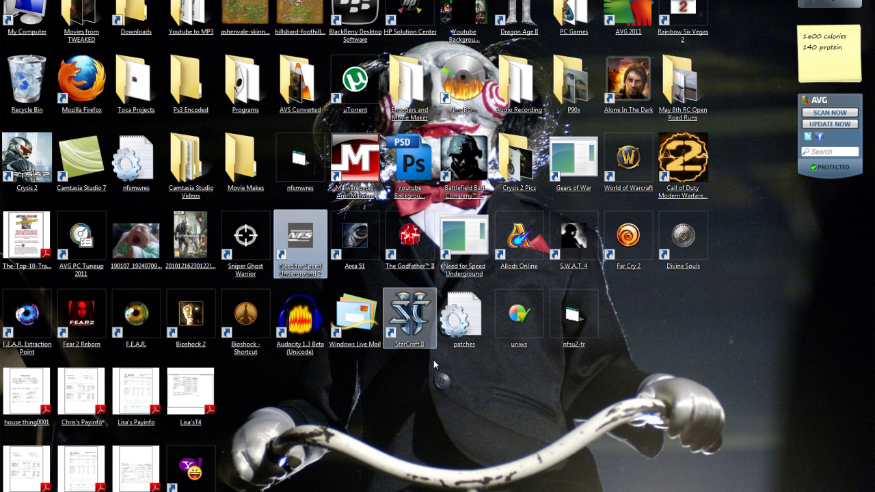
left_click(486, 246)
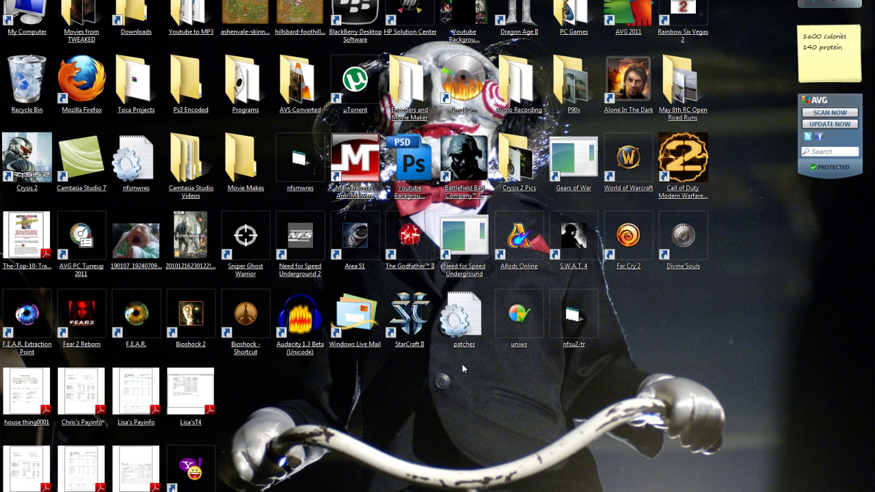
left_click(445, 272)
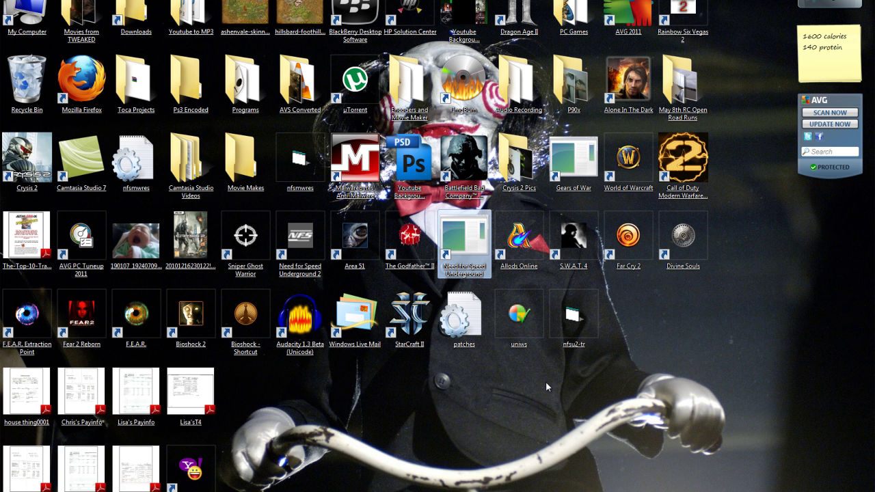
left_click(442, 401)
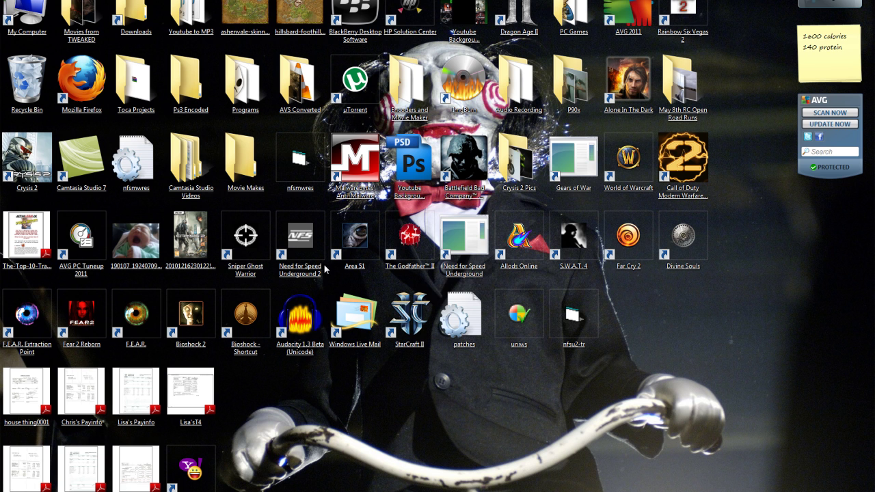
left_click(464, 245)
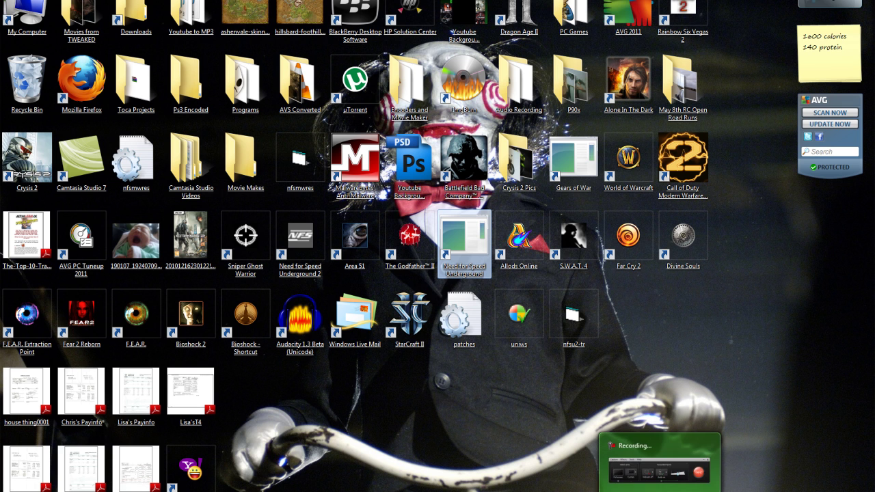
Bring the UniWS web page in Firefox to the front for another look, and return to the desktop
mouse_move(369, 491)
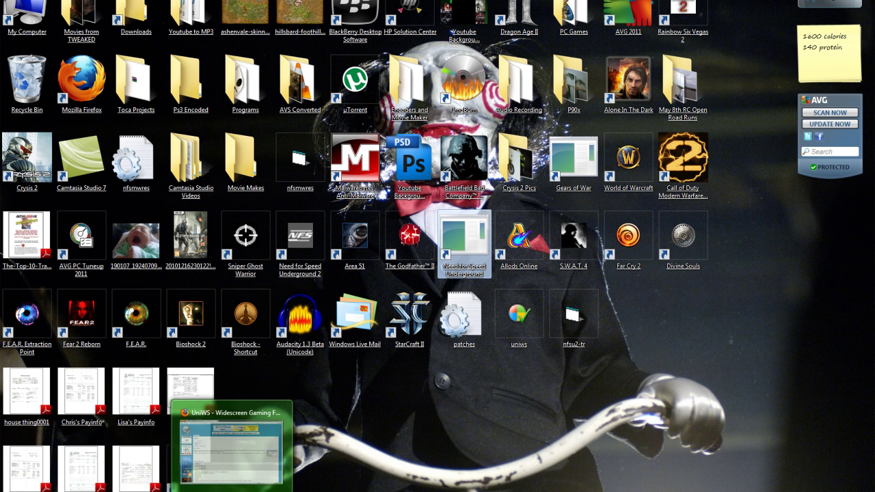
left_click(113, 451)
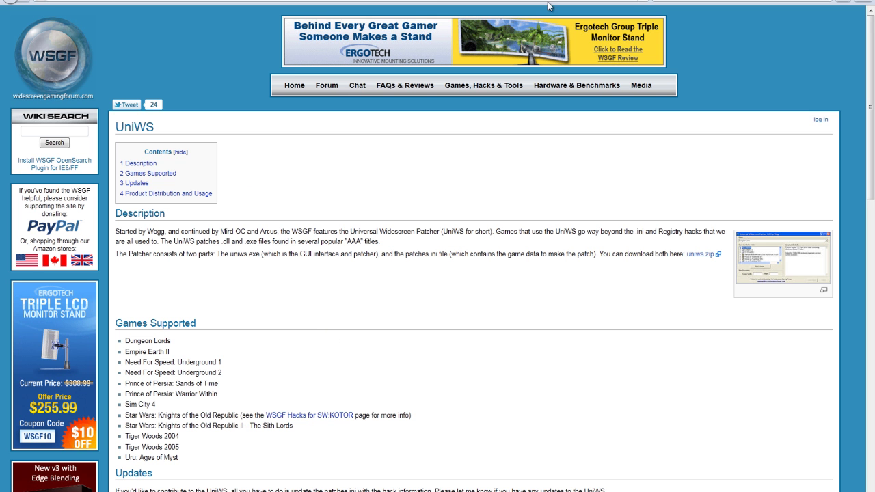
key("super+d")
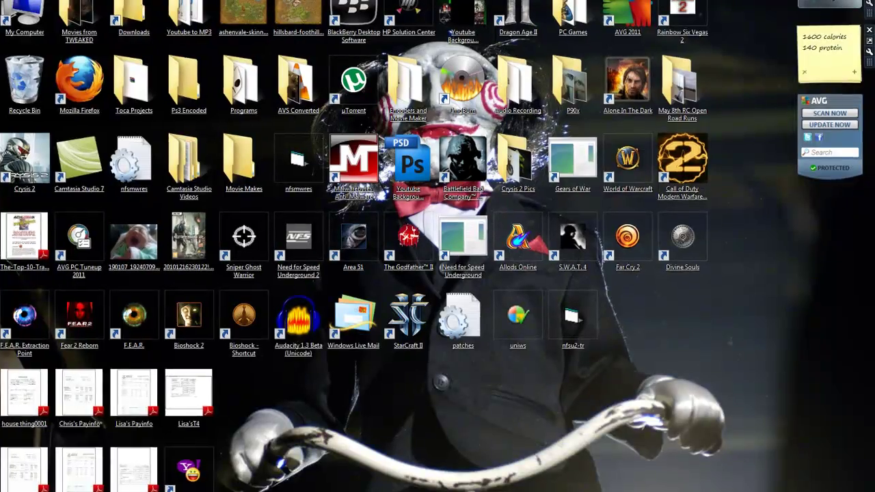